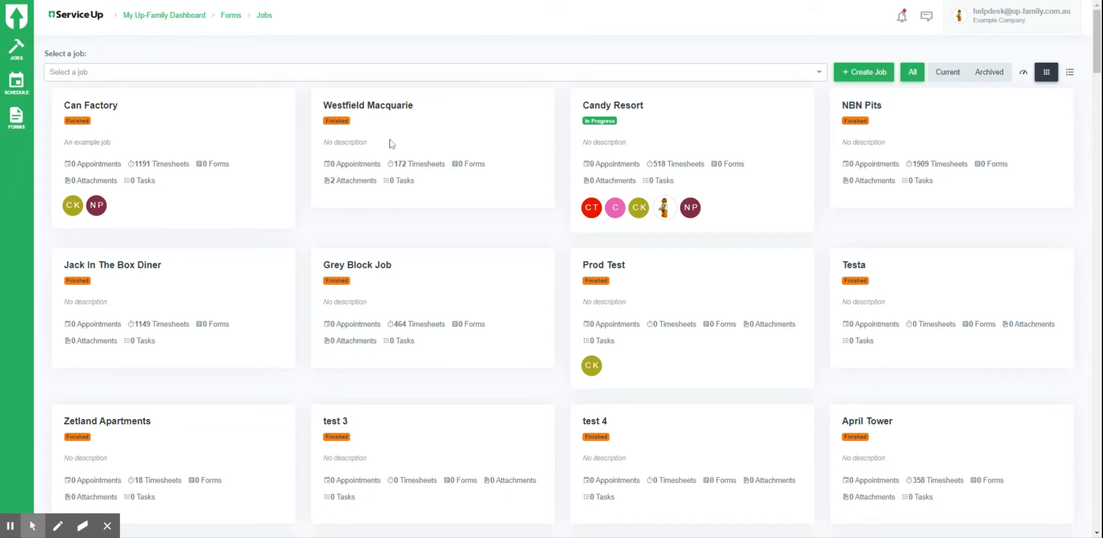
Open a blank Toolbox Talk form from the Candy Resort job, view its Action By options, and close it.
{"action": "left_click", "coordinate": [602, 114]}
{"action": "left_click", "coordinate": [603, 110]}
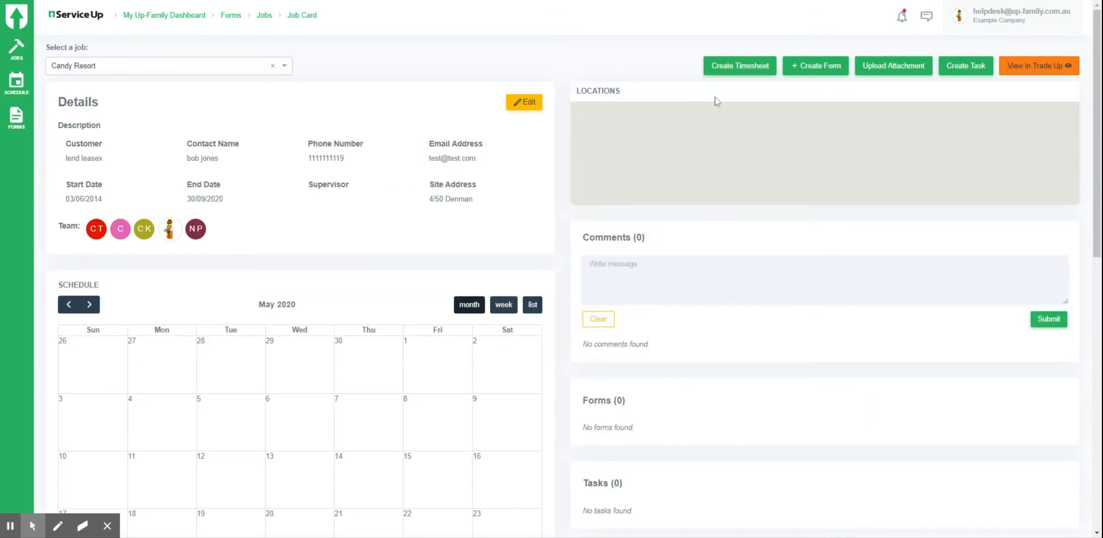
{"action": "left_click", "coordinate": [807, 72]}
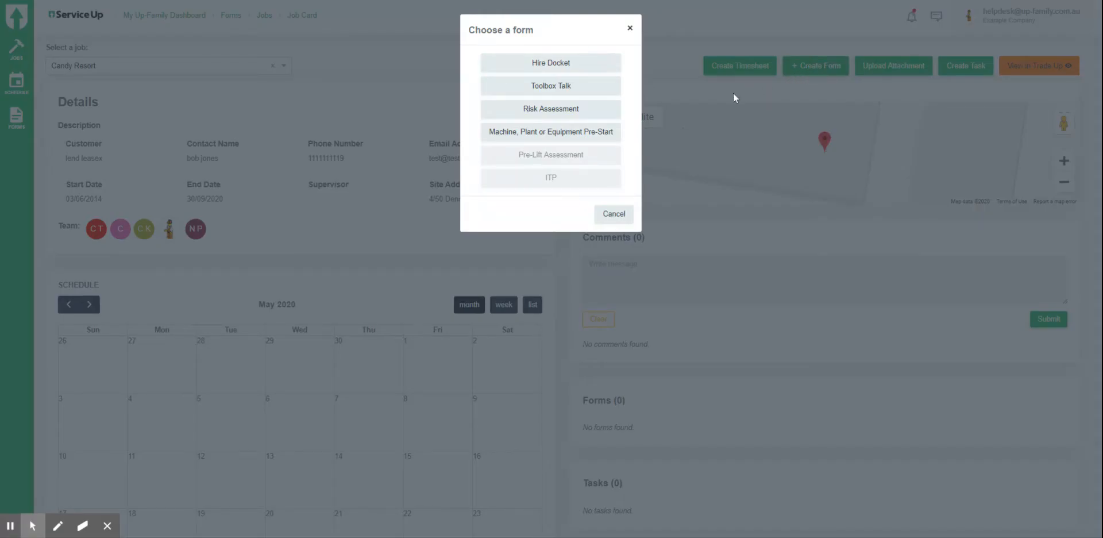
{"action": "left_click", "coordinate": [550, 88]}
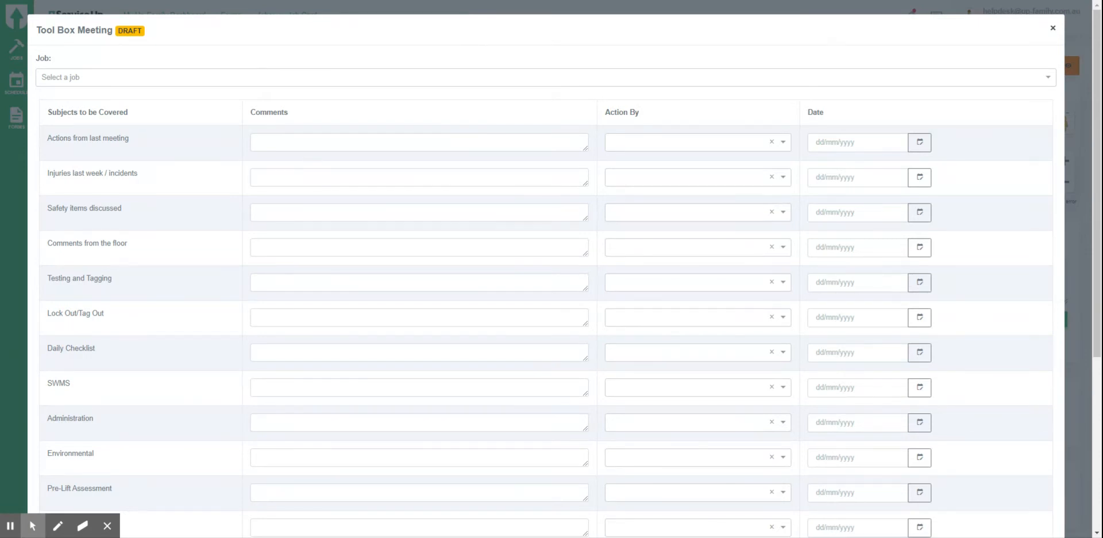
{"action": "left_click", "coordinate": [782, 144]}
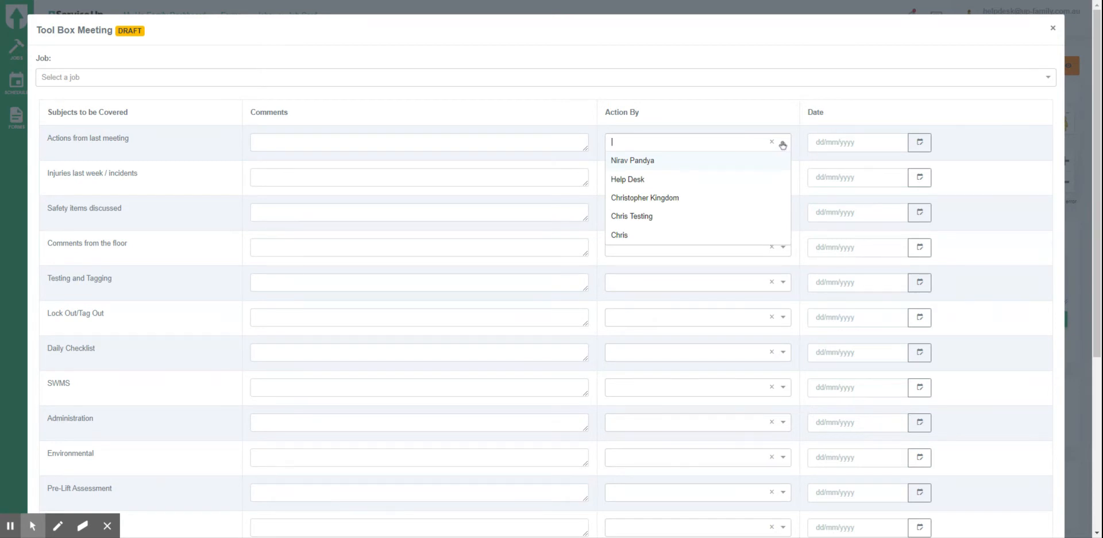
{"action": "left_click", "coordinate": [810, 143]}
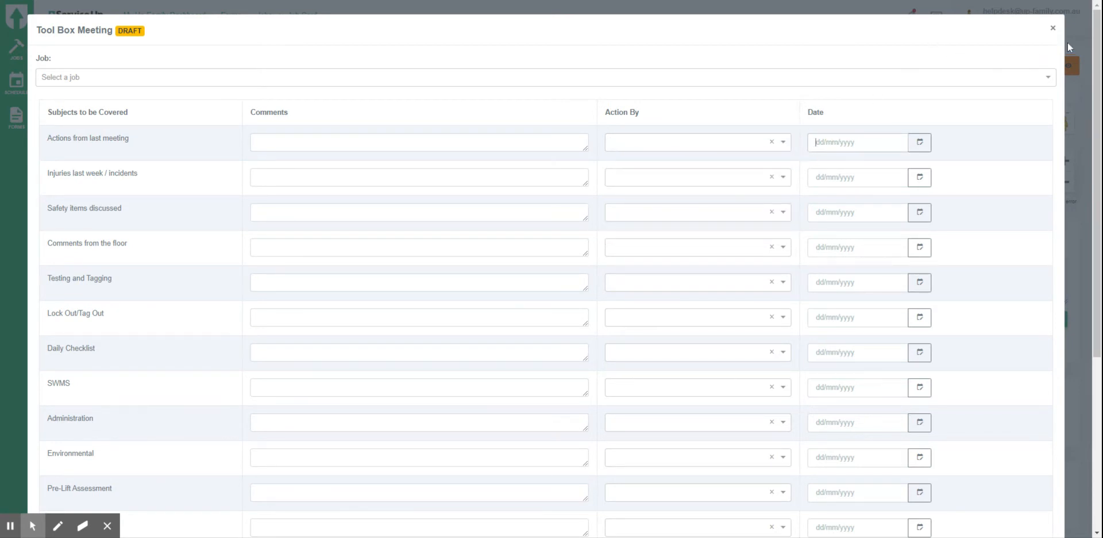
{"action": "left_click", "coordinate": [1052, 27]}
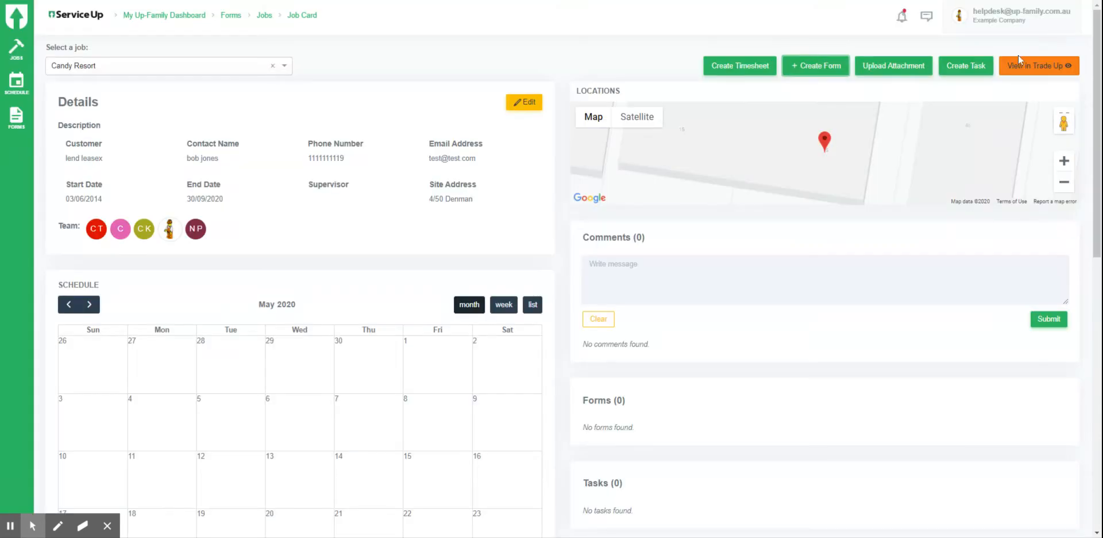
Open a blank Risk Assessment form from the job card, look through its sections, and close it.
{"action": "left_click", "coordinate": [825, 66]}
{"action": "left_click", "coordinate": [595, 110]}
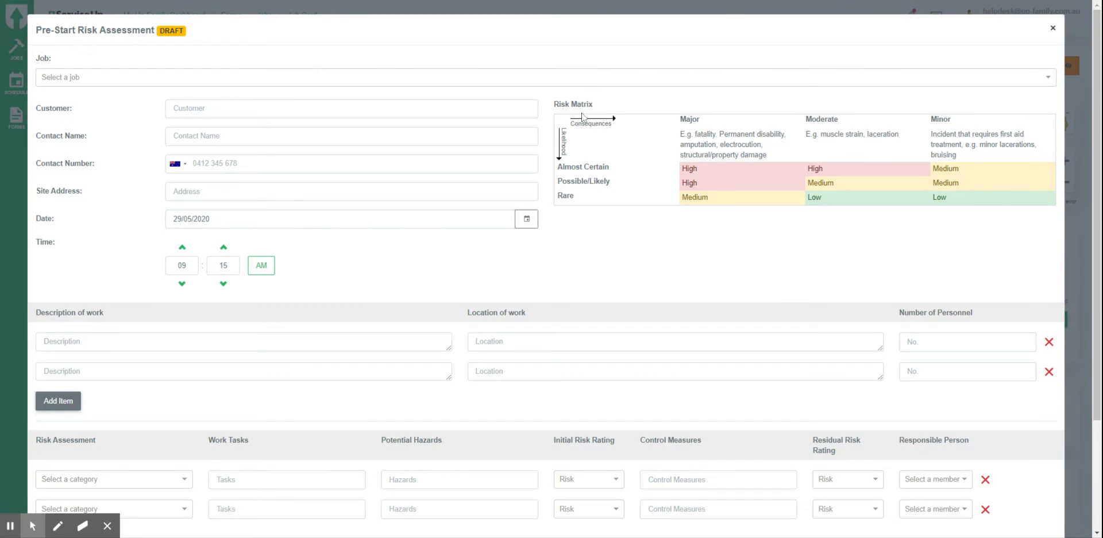
{"action": "scroll", "coordinate": [519, 218], "scroll_direction": "down", "scroll_amount": 3}
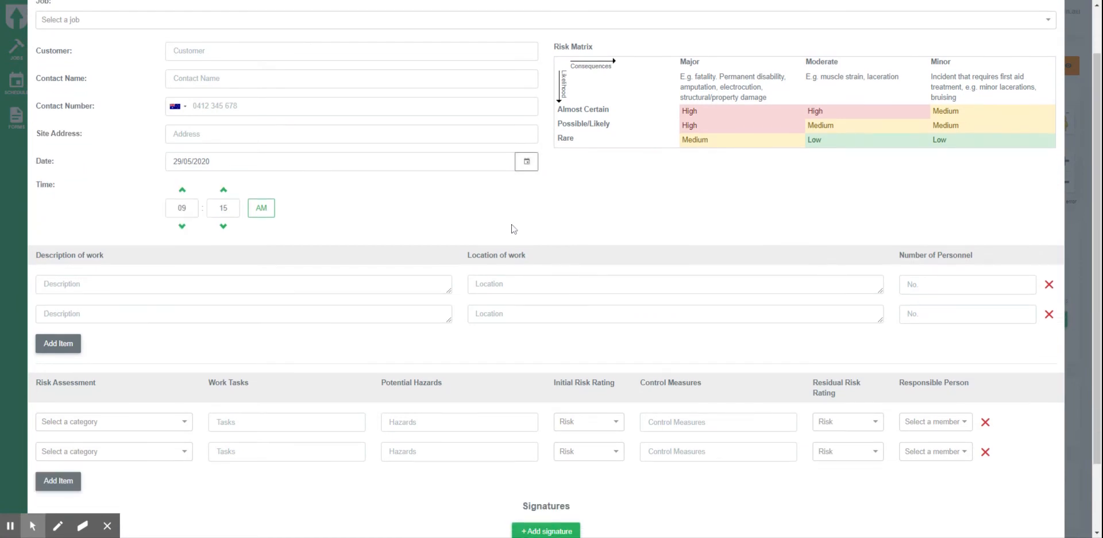
{"action": "scroll", "coordinate": [512, 228], "scroll_direction": "down", "scroll_amount": 1}
{"action": "scroll", "coordinate": [513, 229], "scroll_direction": "up", "scroll_amount": 4}
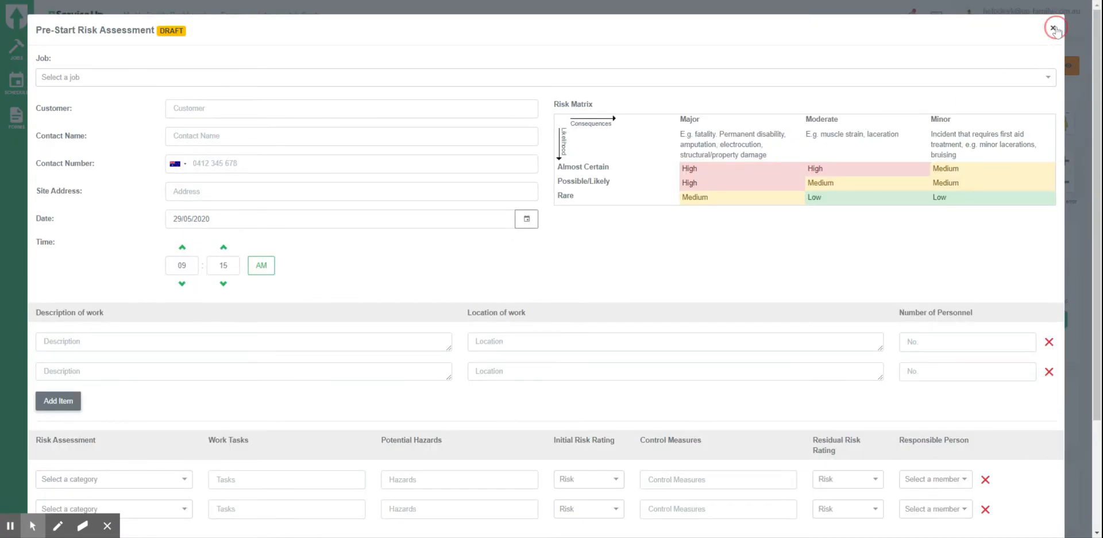
{"action": "left_click", "coordinate": [1053, 28]}
Open a blank Machine, Plant or Equipment Pre-Start form, view its asset and job choices, and close it.
{"action": "left_click", "coordinate": [806, 67]}
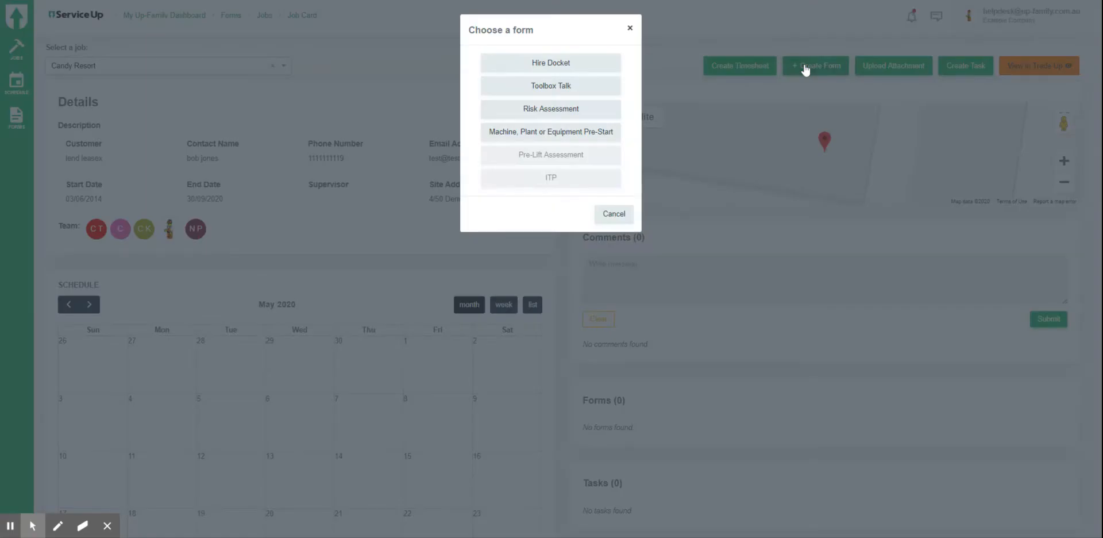
{"action": "left_click", "coordinate": [576, 132]}
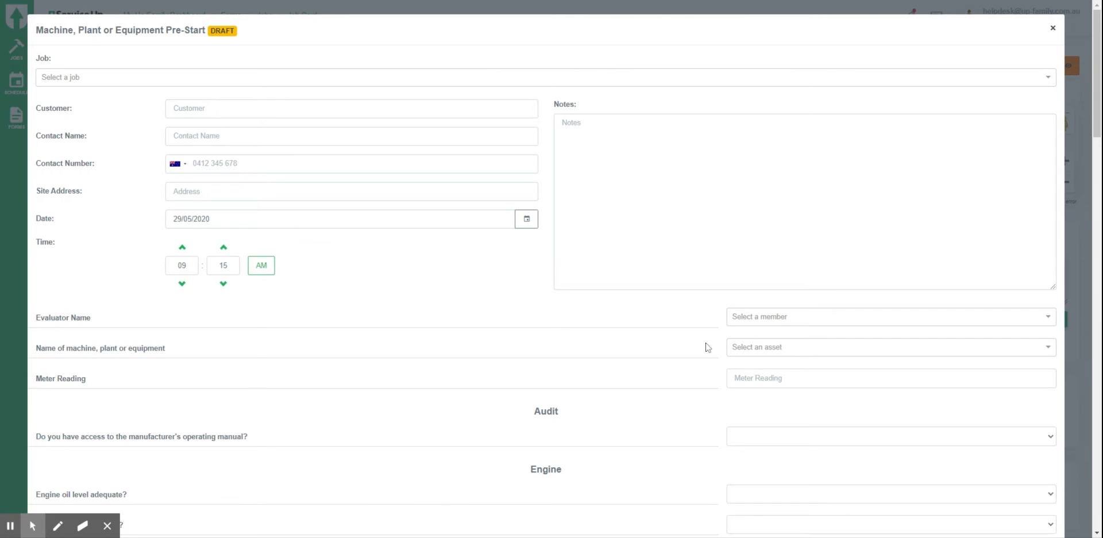
{"action": "left_click", "coordinate": [1049, 351]}
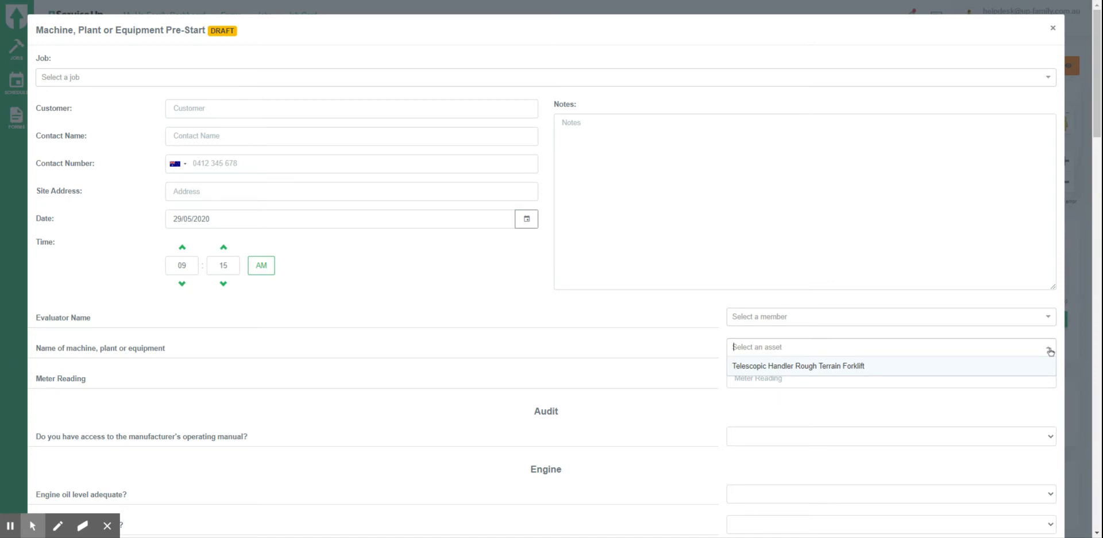
{"action": "left_click", "coordinate": [857, 85]}
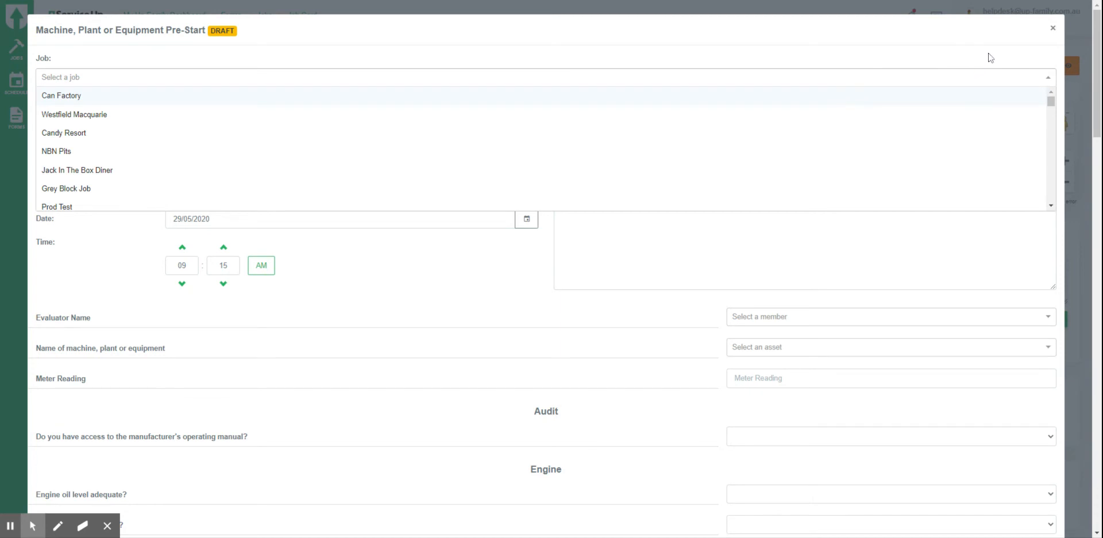
{"action": "left_click", "coordinate": [1052, 28]}
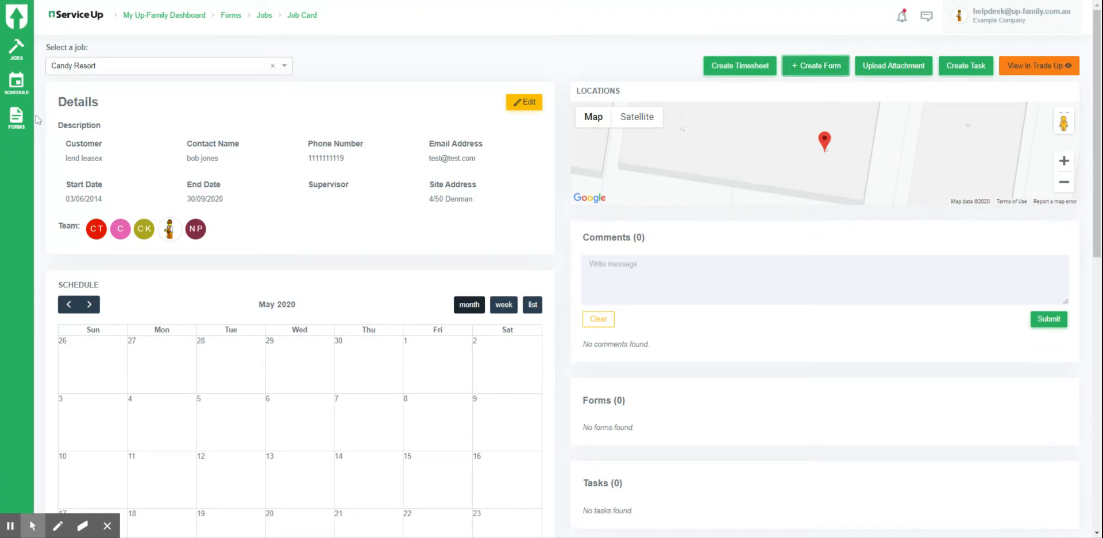
Create a new Checklist form template in the Forms area and name it "Jerry Site Checklist Daily".
{"action": "left_click", "coordinate": [18, 119]}
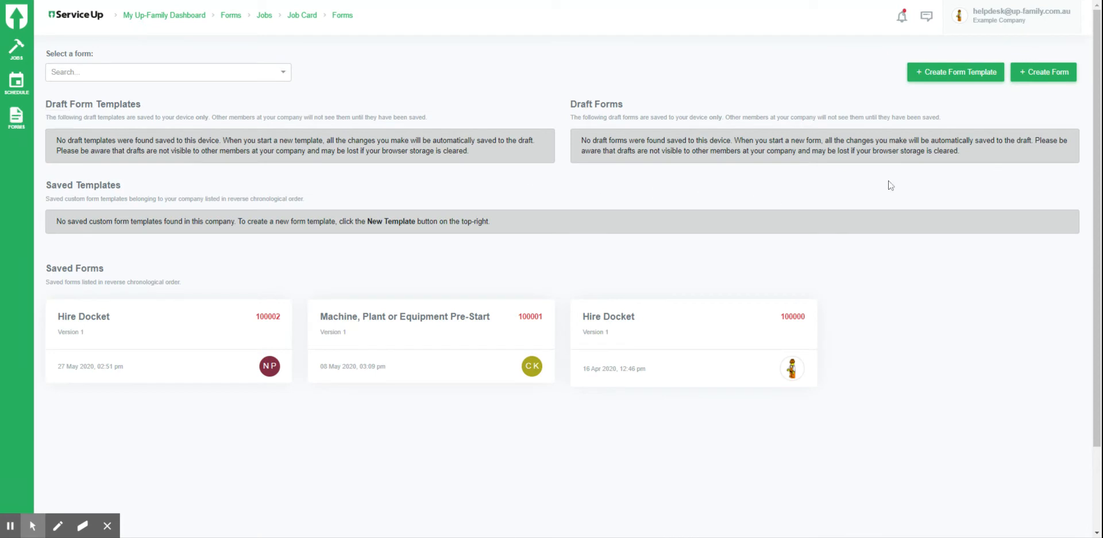
{"action": "left_click", "coordinate": [960, 73]}
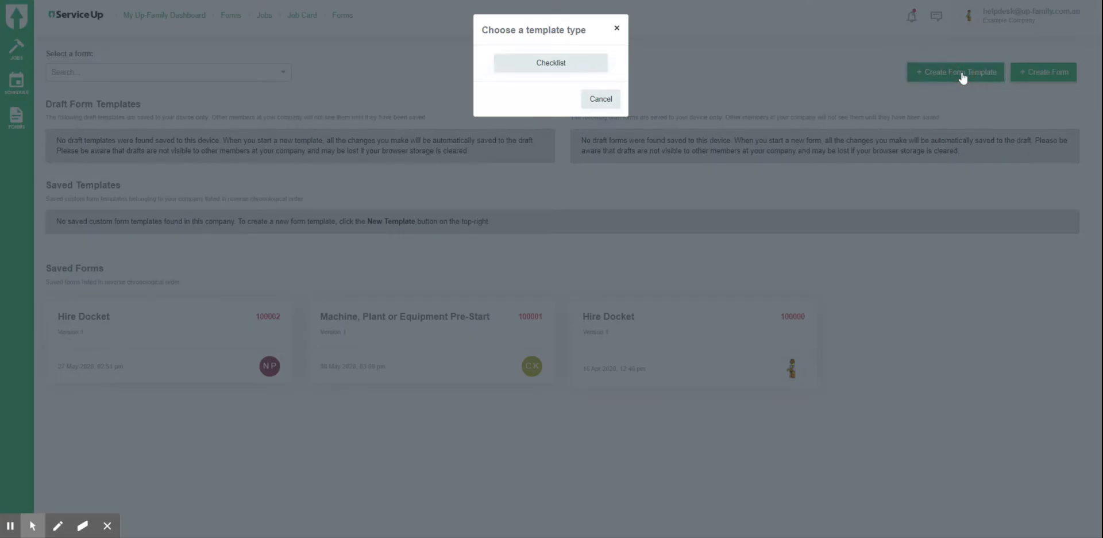
{"action": "left_click", "coordinate": [573, 69]}
{"action": "left_click", "coordinate": [425, 70]}
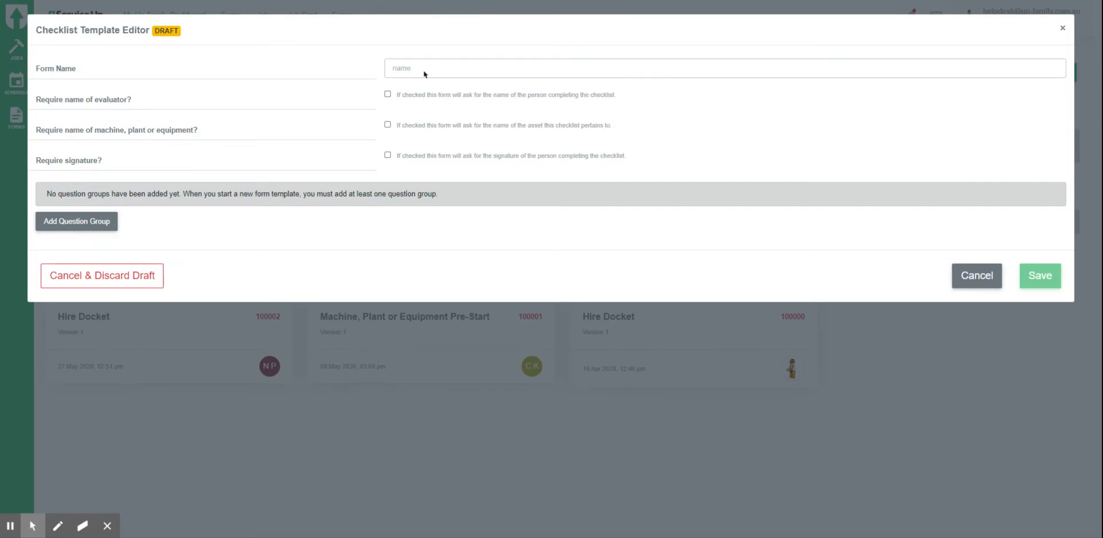
{"action": "type", "text": "Jerr"}
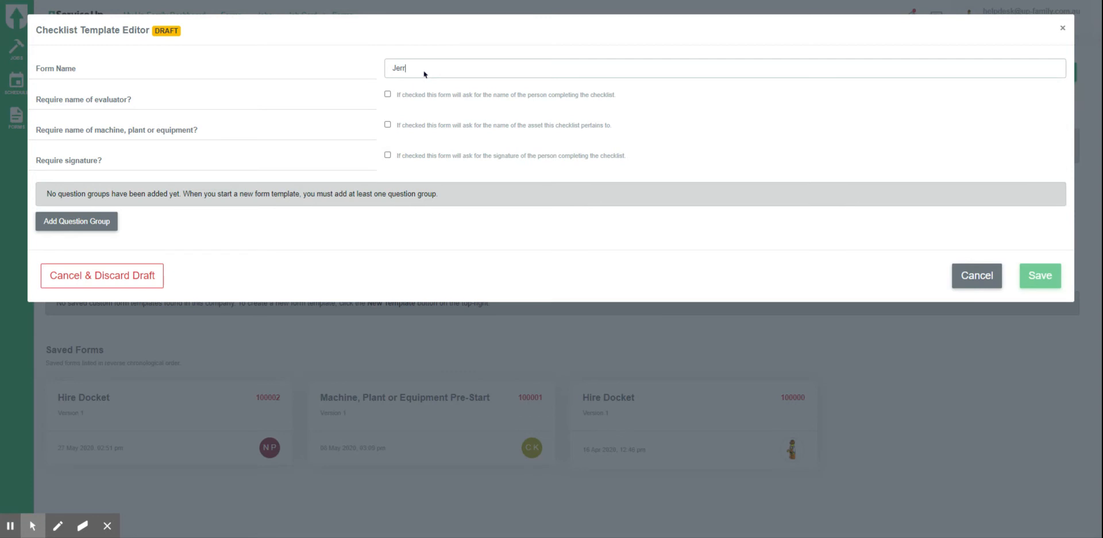
{"action": "type", "text": "y Site Checklist Daily"}
{"action": "key", "text": "Tab"}
Make the checklist template require the evaluator's name, the machine, plant or equipment name, and a signature.
{"action": "left_click", "coordinate": [387, 94]}
{"action": "left_click", "coordinate": [388, 125]}
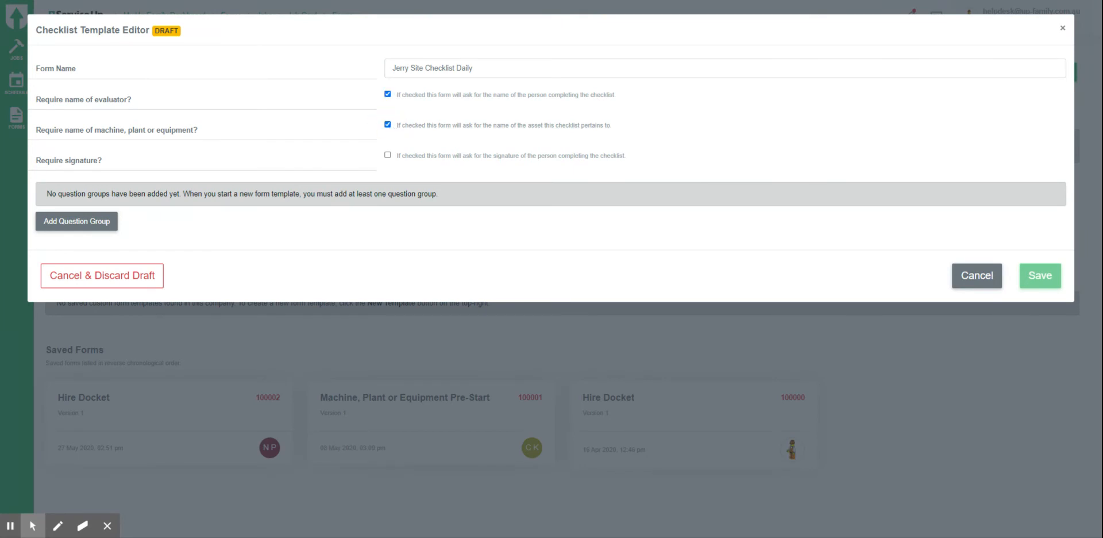
{"action": "left_click", "coordinate": [388, 155]}
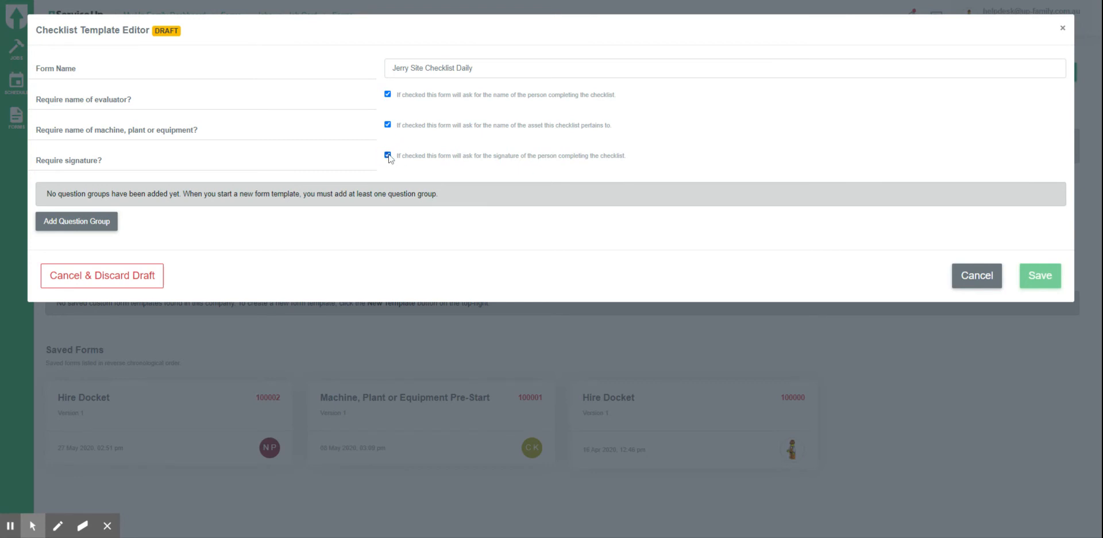
Add a first question group named "Prestart" to the checklist template.
{"action": "left_click", "coordinate": [109, 228]}
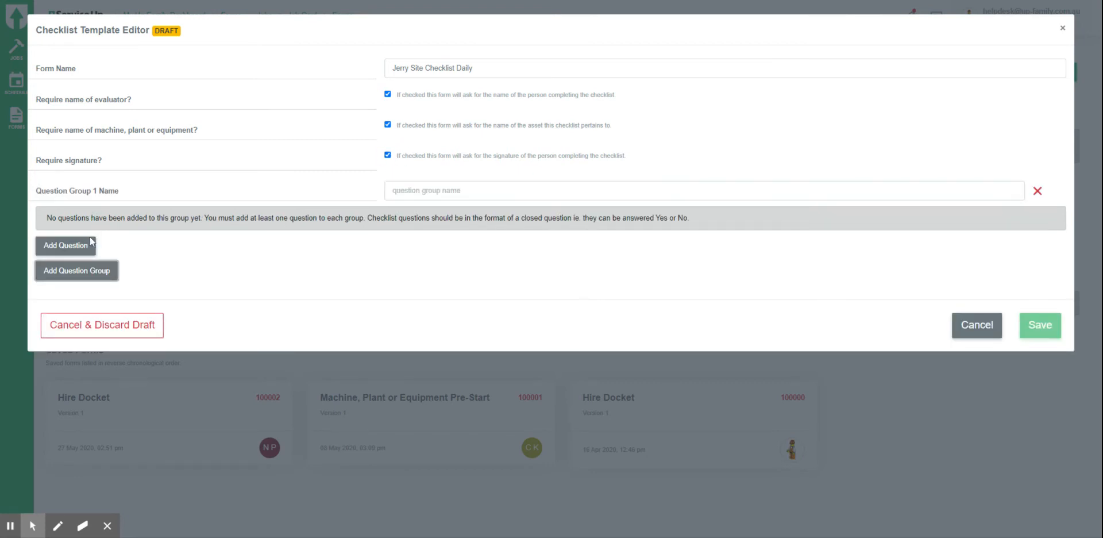
{"action": "left_click", "coordinate": [423, 191]}
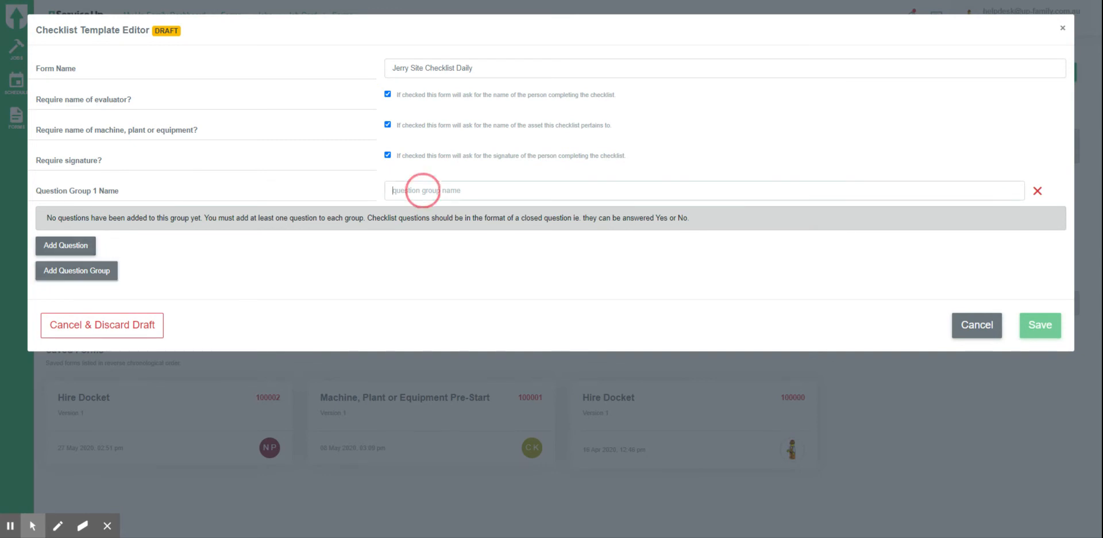
{"action": "type", "text": "Pre"}
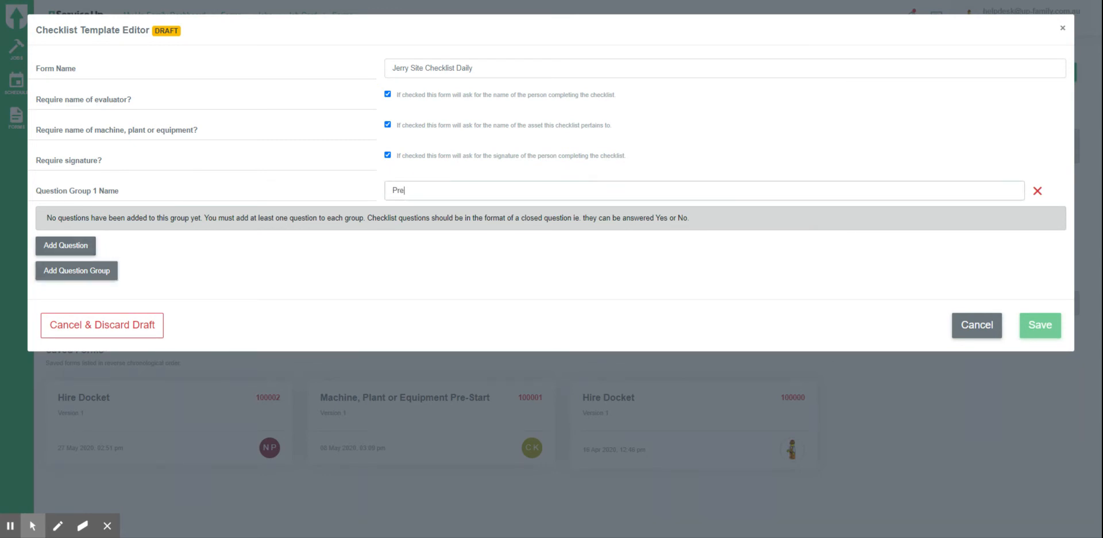
{"action": "type", "text": "start"}
Add a second question group, and give the Prestart group the question "Is there enough fuel in telehandler".
{"action": "left_click", "coordinate": [77, 274]}
{"action": "left_click", "coordinate": [79, 252]}
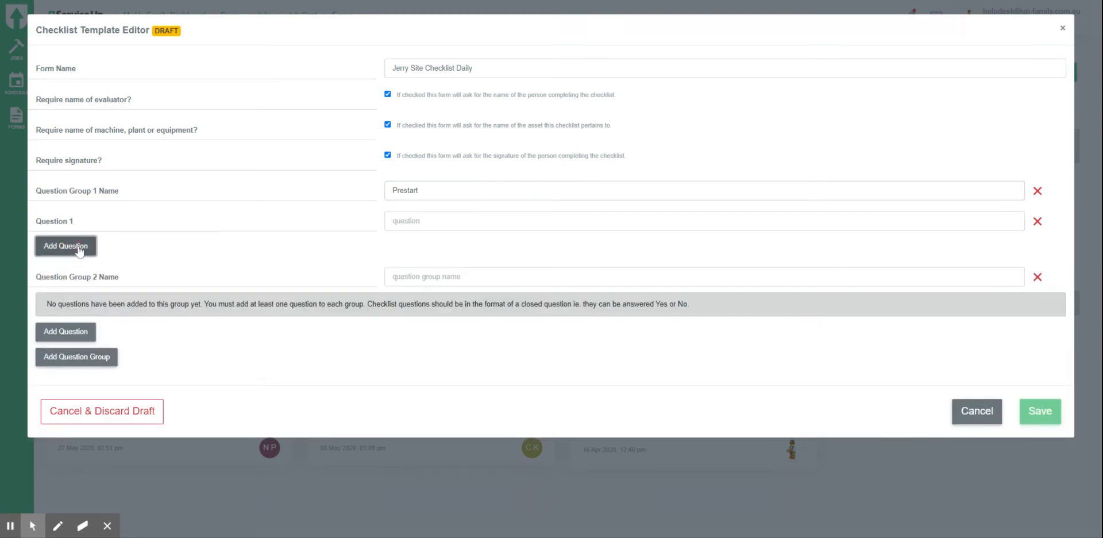
{"action": "left_click", "coordinate": [416, 223]}
{"action": "type", "text": "Is there enough fuel in tr"}
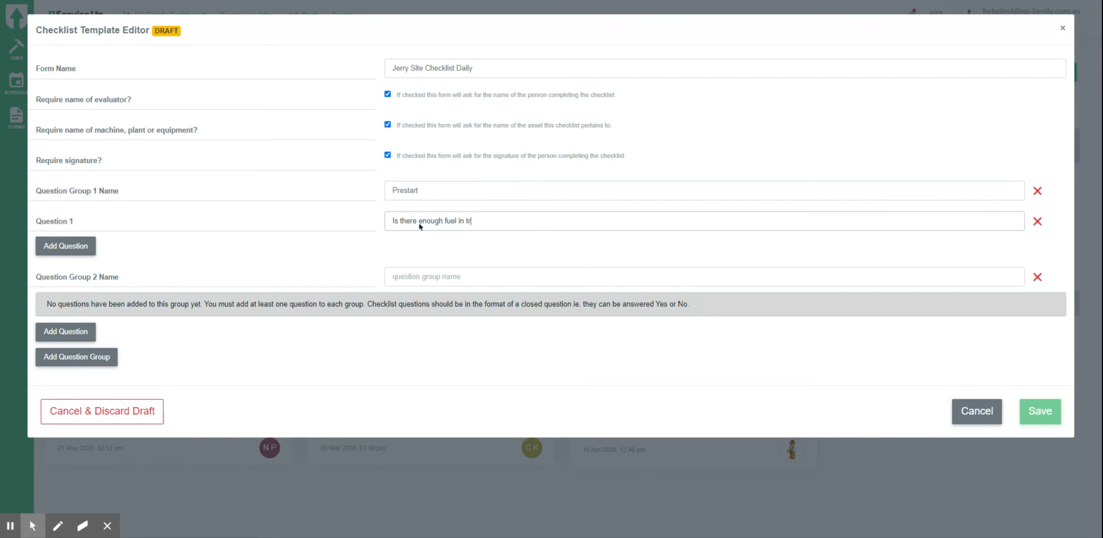
{"action": "key", "text": "BackSpace"}
{"action": "type", "text": "elehandler"}
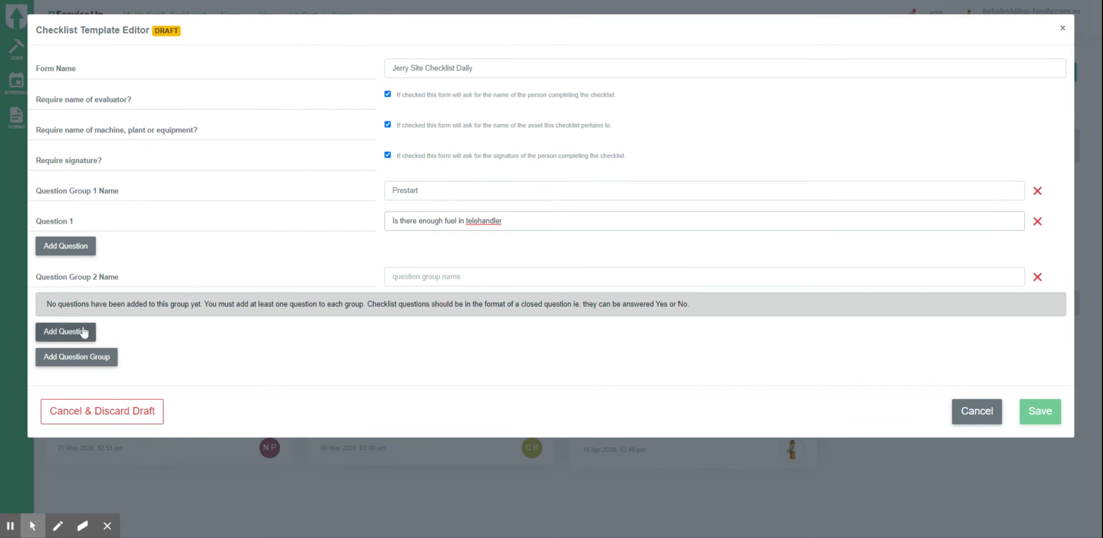
Name the second question group "Safety" and add the question "Is everyone wearing PPE?" to it.
{"action": "left_click", "coordinate": [468, 272]}
{"action": "type", "text": "Safety"}
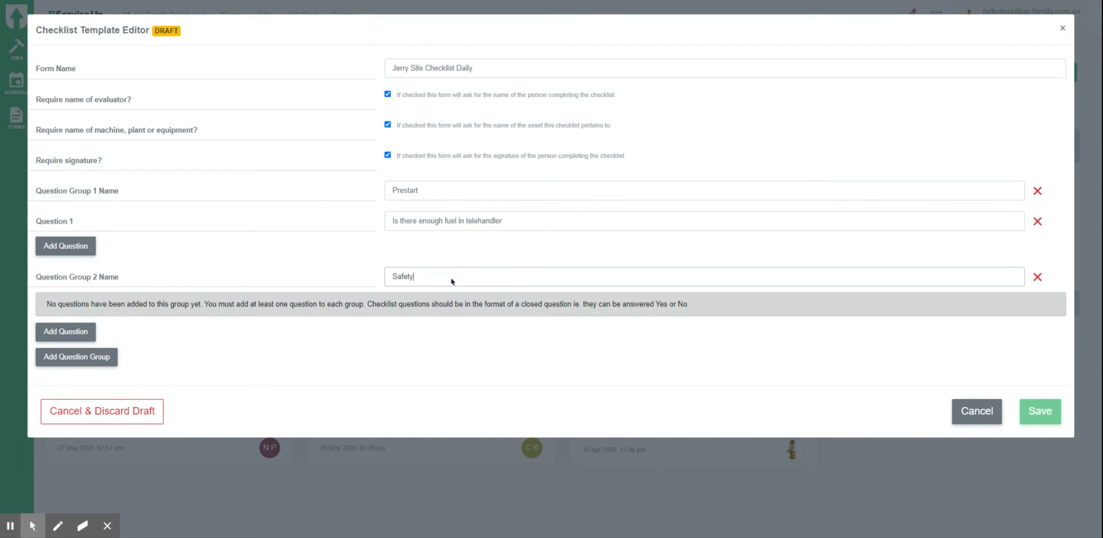
{"action": "left_click", "coordinate": [65, 338]}
{"action": "left_click", "coordinate": [396, 306]}
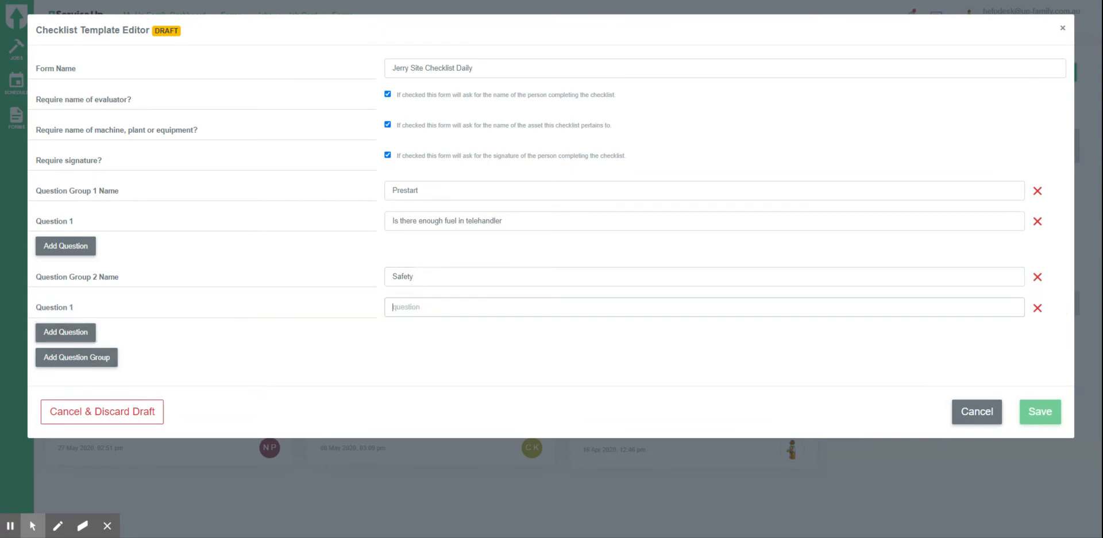
{"action": "type", "text": "Is everyone wearing PPE?"}
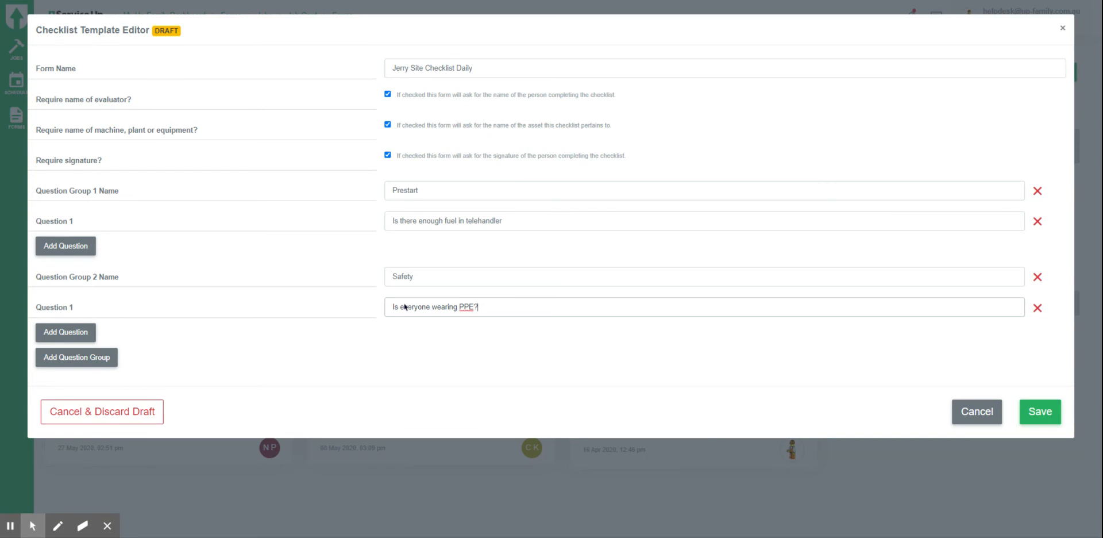
Add a question mark to the end of the Prestart fuel question and save the checklist template.
{"action": "left_click", "coordinate": [528, 221]}
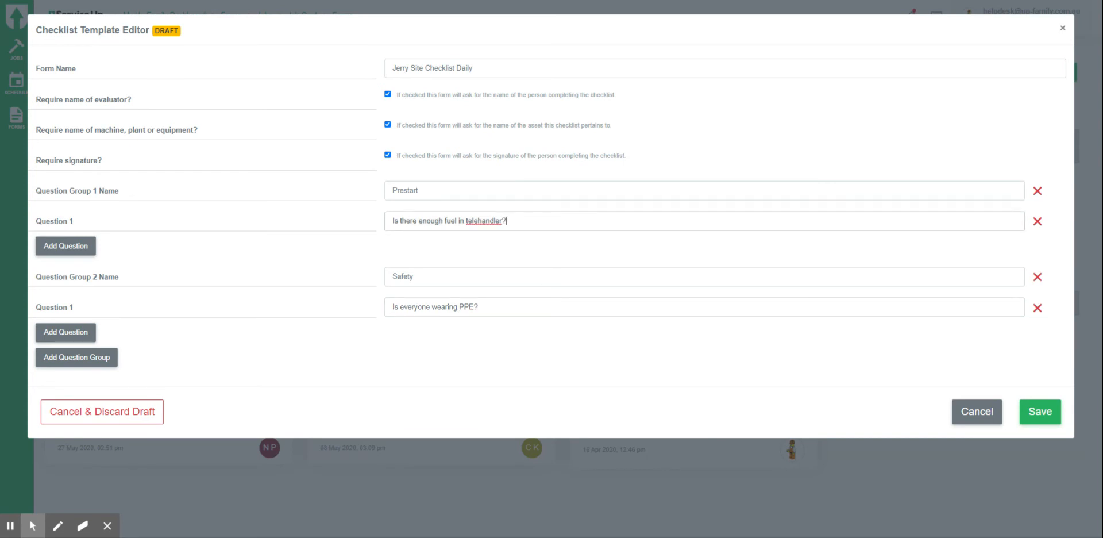
{"action": "type", "text": "?"}
{"action": "left_click", "coordinate": [1039, 414]}
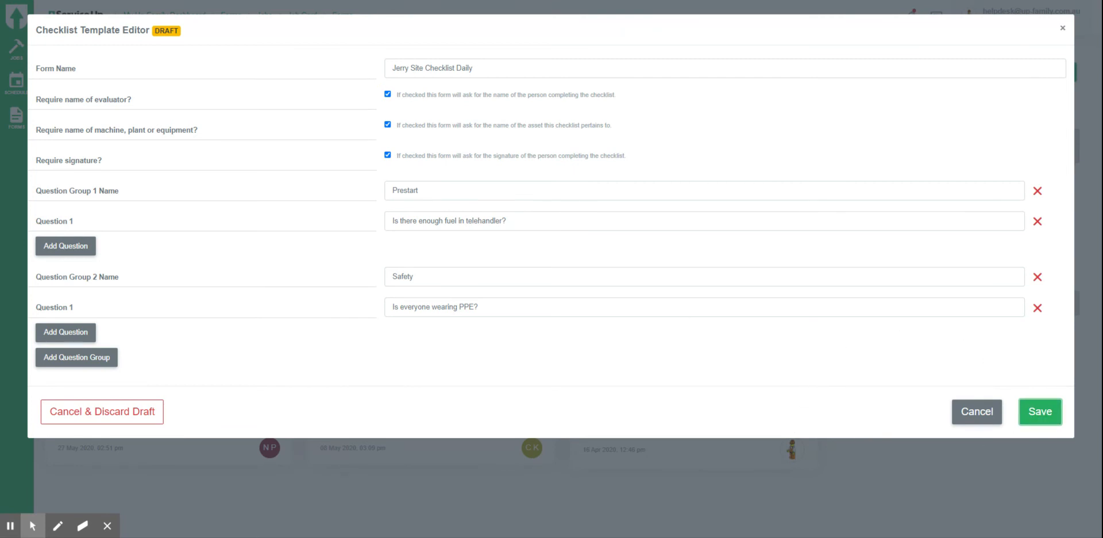
{"action": "left_click", "coordinate": [1043, 418]}
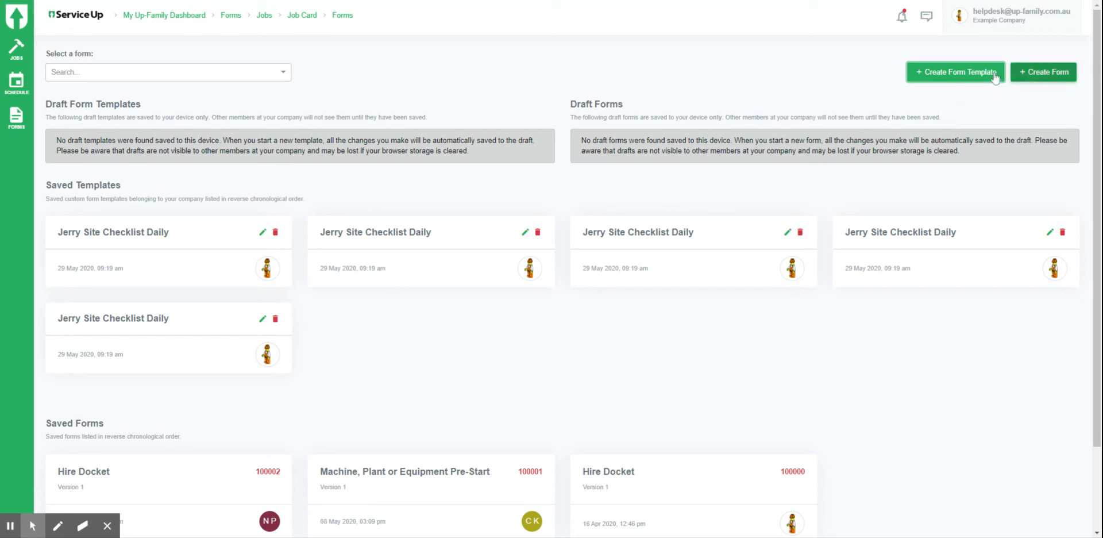
Return to the Candy Resort job and start a new form from the "Jerry Site Checklist Daily" template.
{"action": "left_click", "coordinate": [17, 55]}
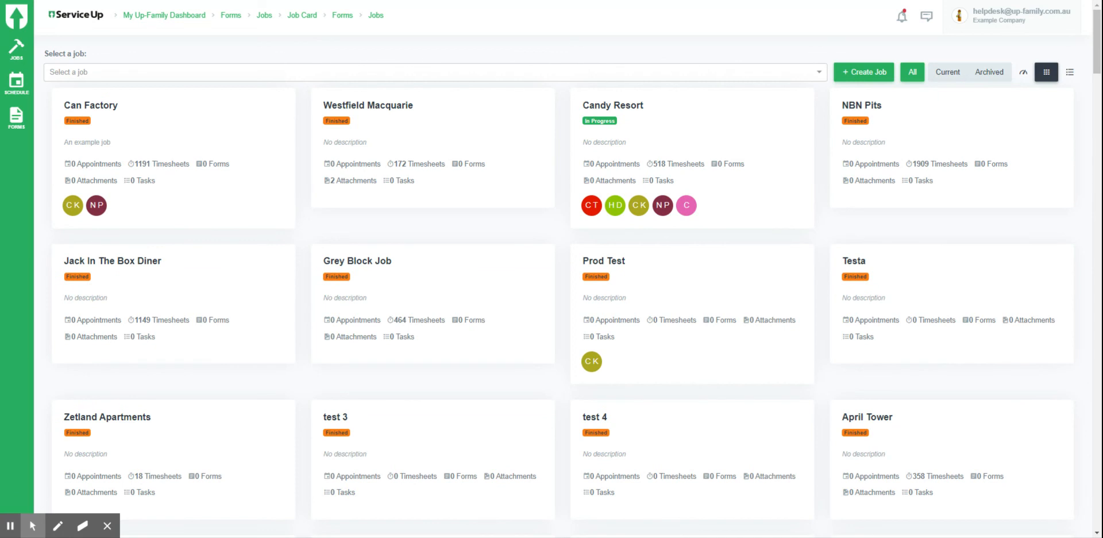
{"action": "left_click", "coordinate": [605, 109]}
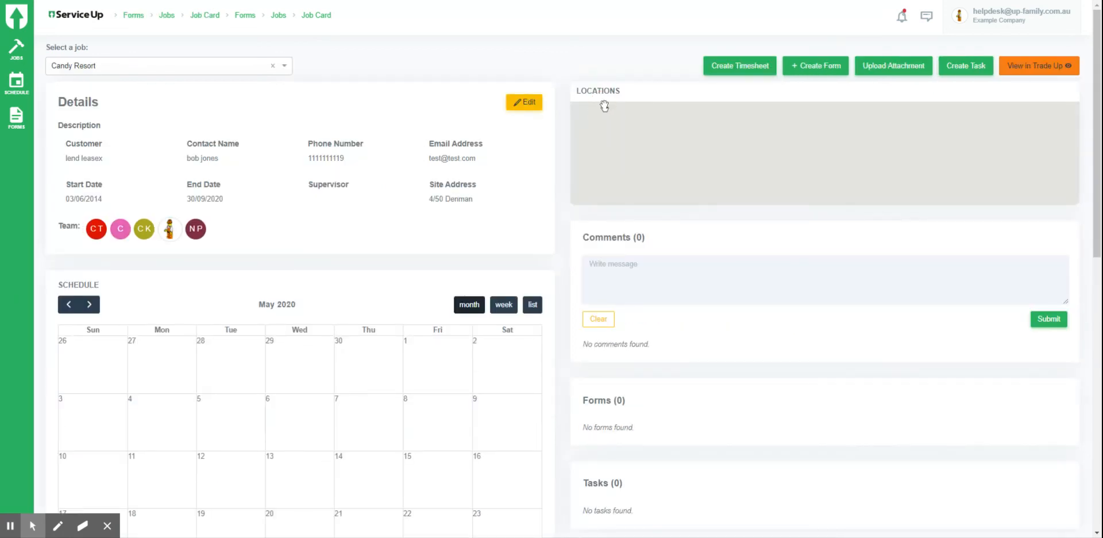
{"action": "left_click", "coordinate": [821, 68]}
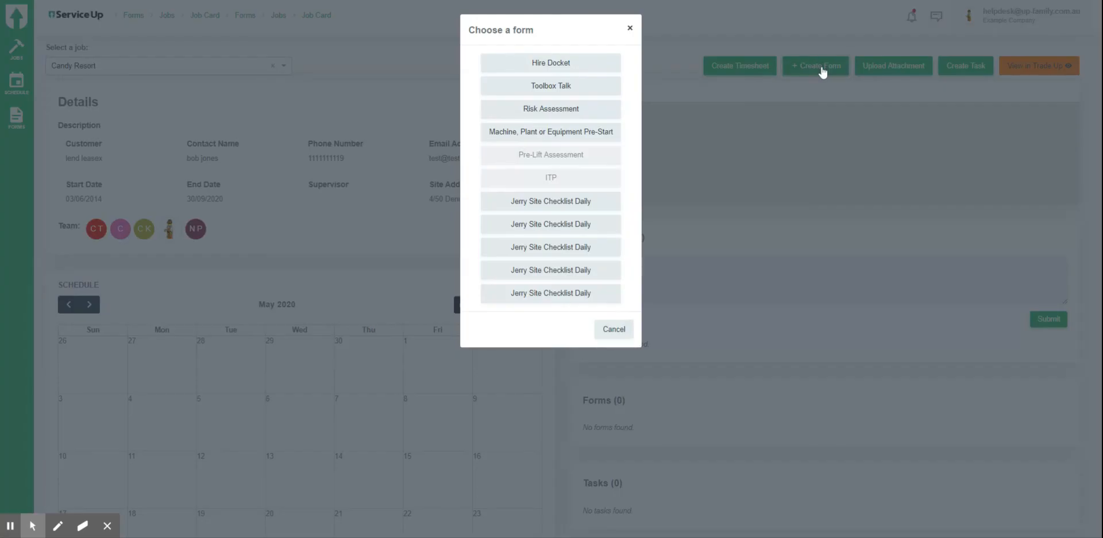
{"action": "left_click", "coordinate": [527, 253]}
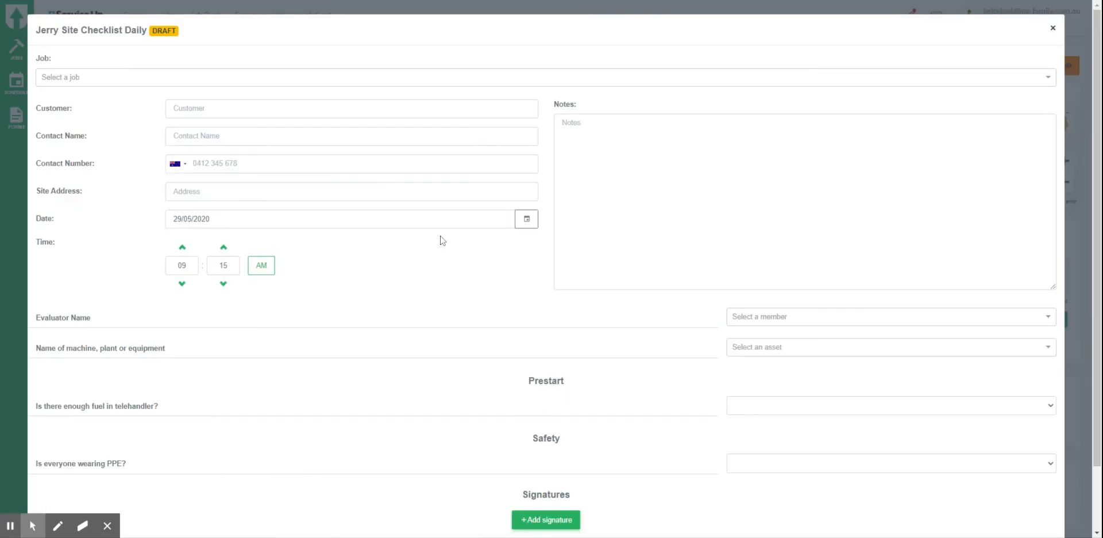